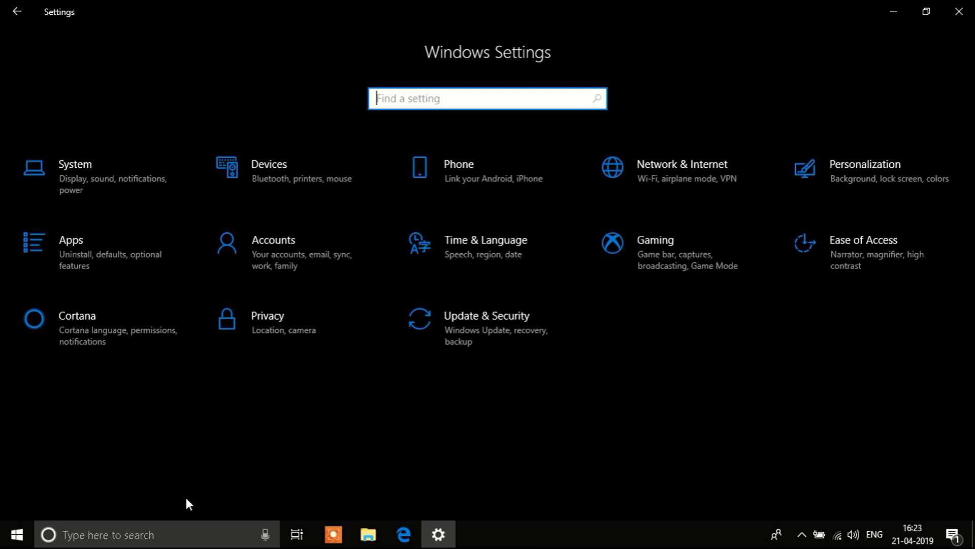
- Search for cmd and launch Command Prompt with Run as administrator
{"action": "left_click", "coordinate": [167, 528]}
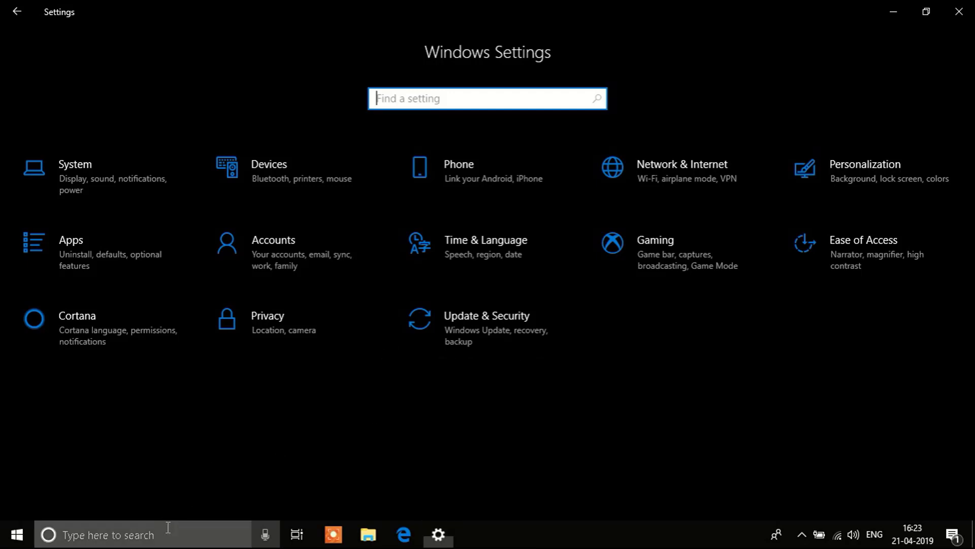
{"action": "type", "text": "cmd"}
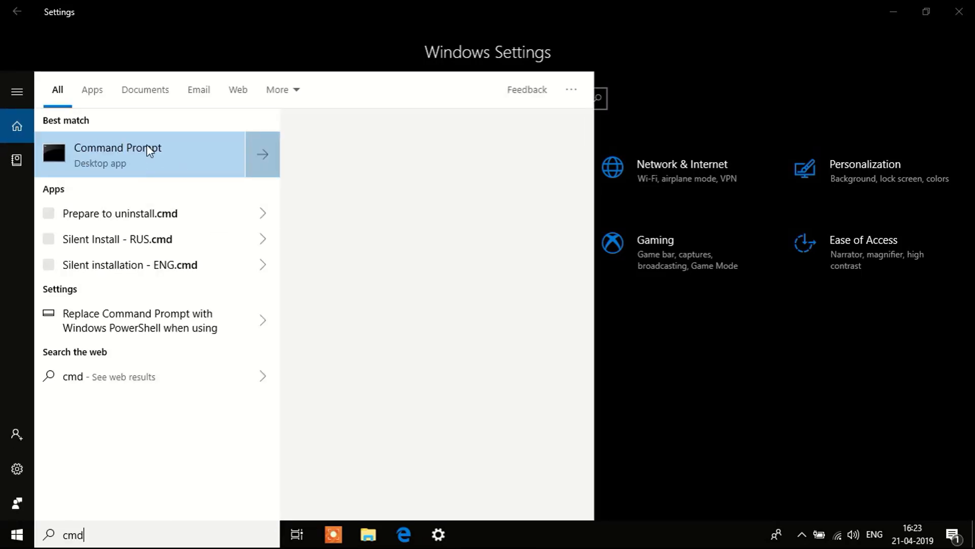
{"action": "left_click", "coordinate": [147, 151]}
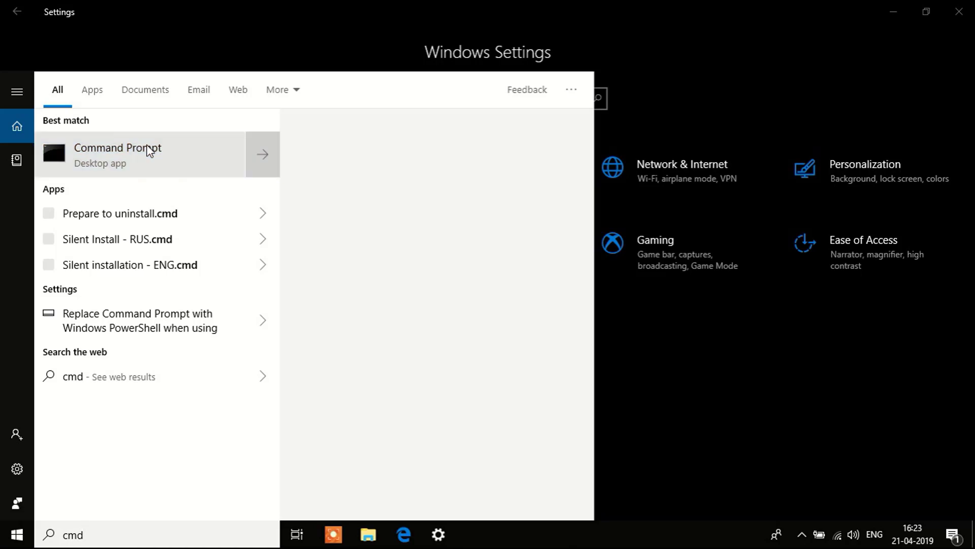
{"action": "right_click", "coordinate": [147, 147]}
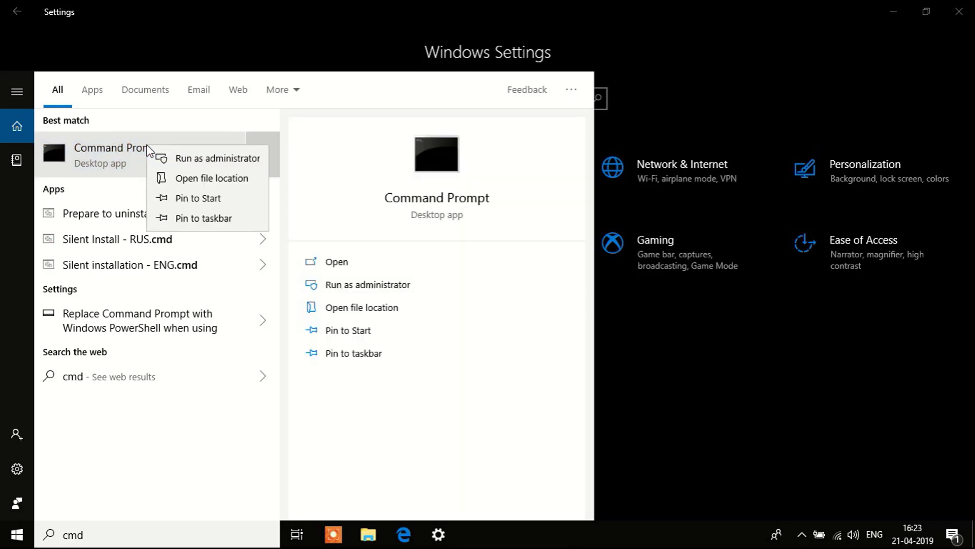
{"action": "left_click", "coordinate": [179, 157]}
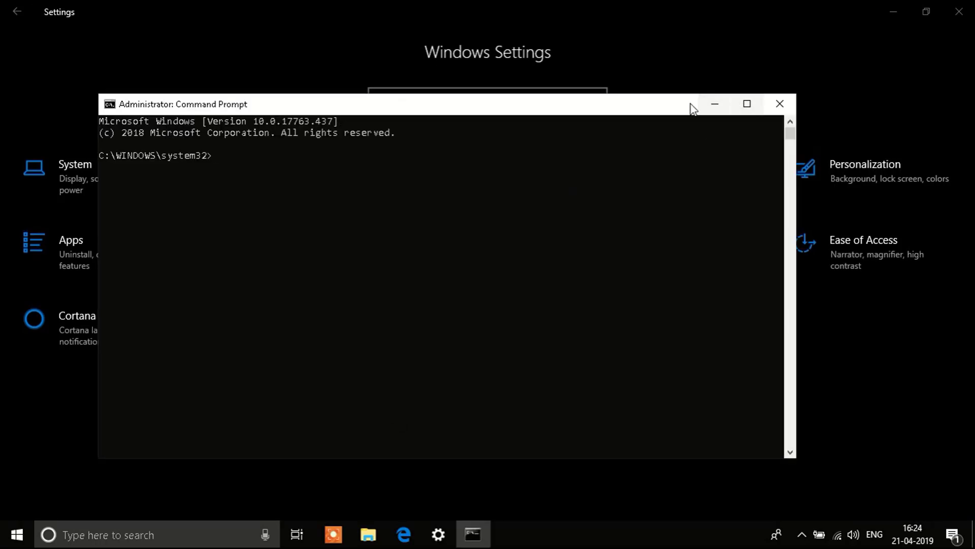
- Run sfc /scannow in the Administrator Command Prompt
{"action": "left_click", "coordinate": [562, 148]}
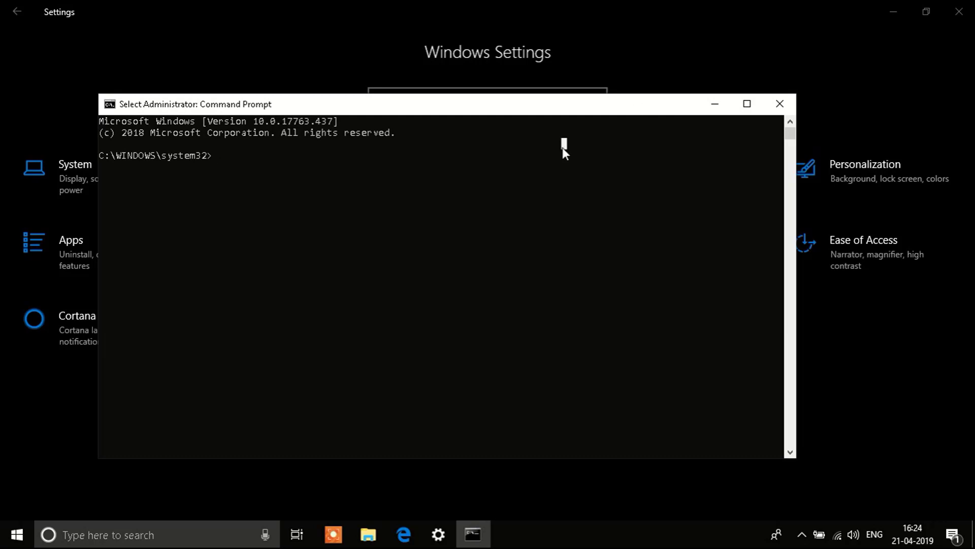
{"action": "type", "text": "sfc /"}
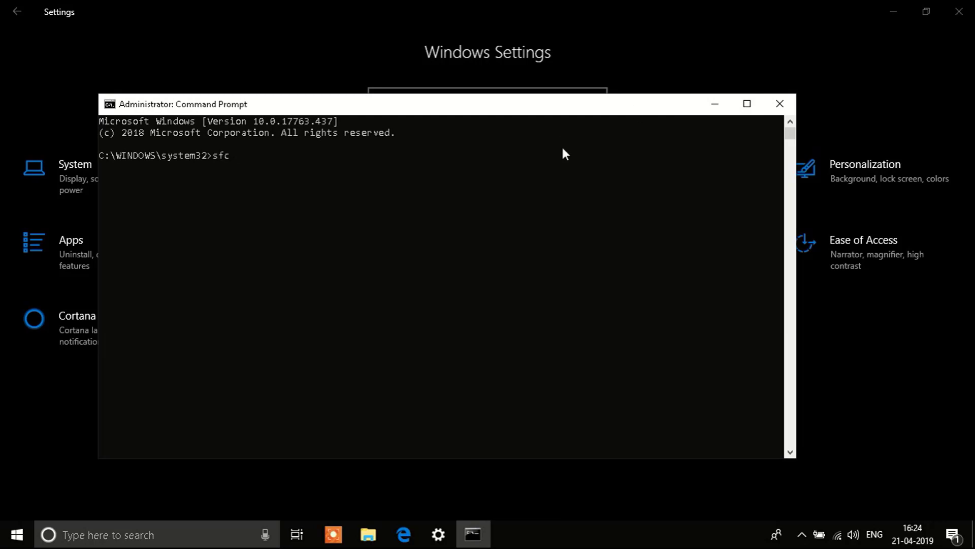
{"action": "type", "text": "scannow"}
{"action": "key", "text": "Return"}
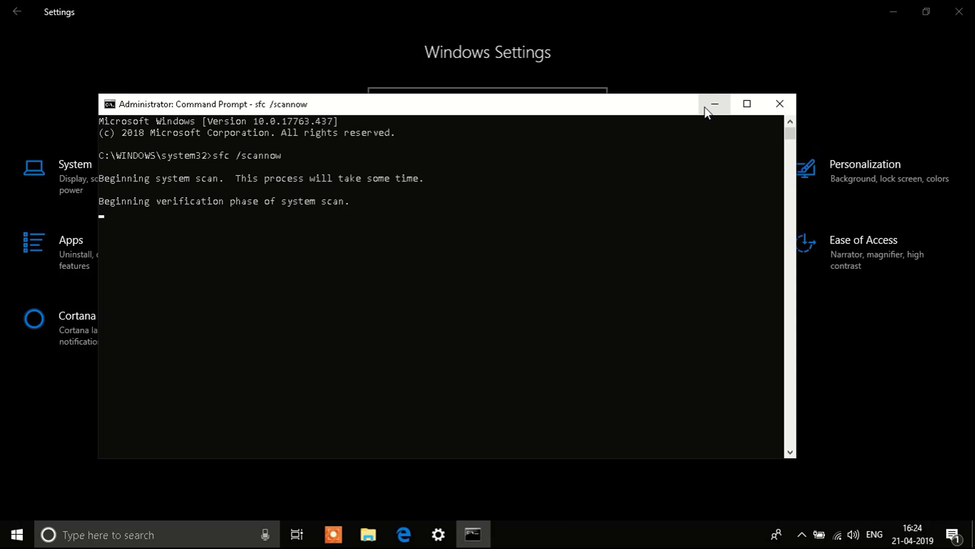
- Minimise the running console and launch regedit from Windows Search
{"action": "left_click", "coordinate": [705, 107]}
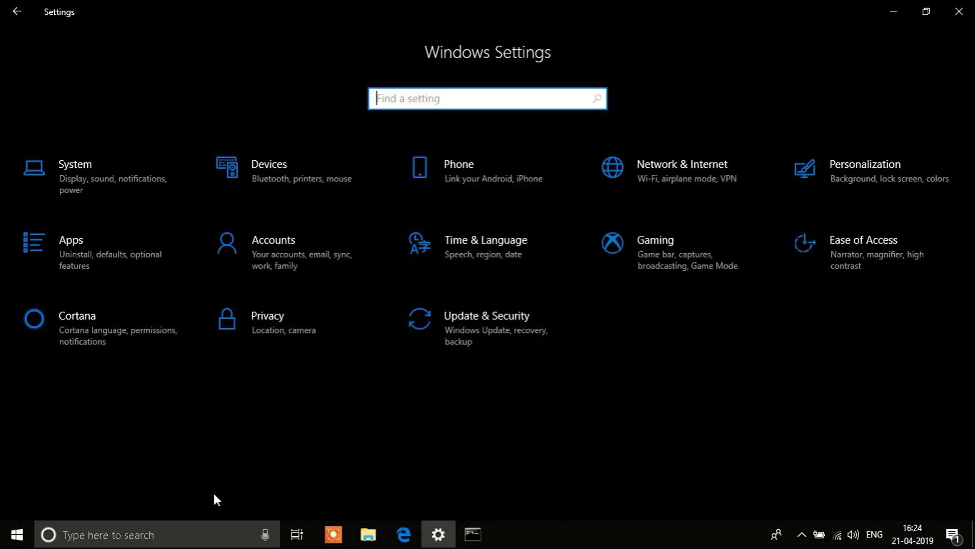
{"action": "left_click", "coordinate": [174, 536]}
{"action": "type", "text": "regedit"}
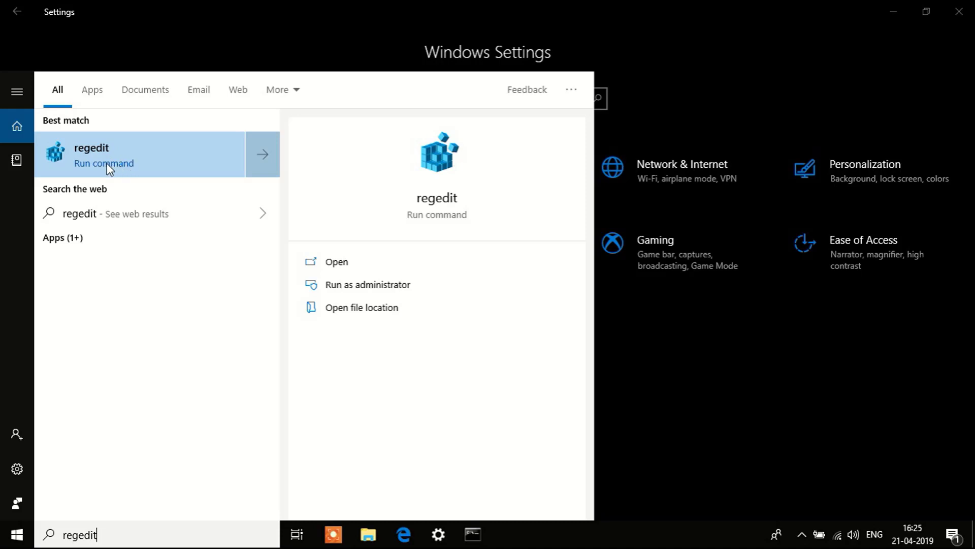
{"action": "left_click", "coordinate": [148, 154]}
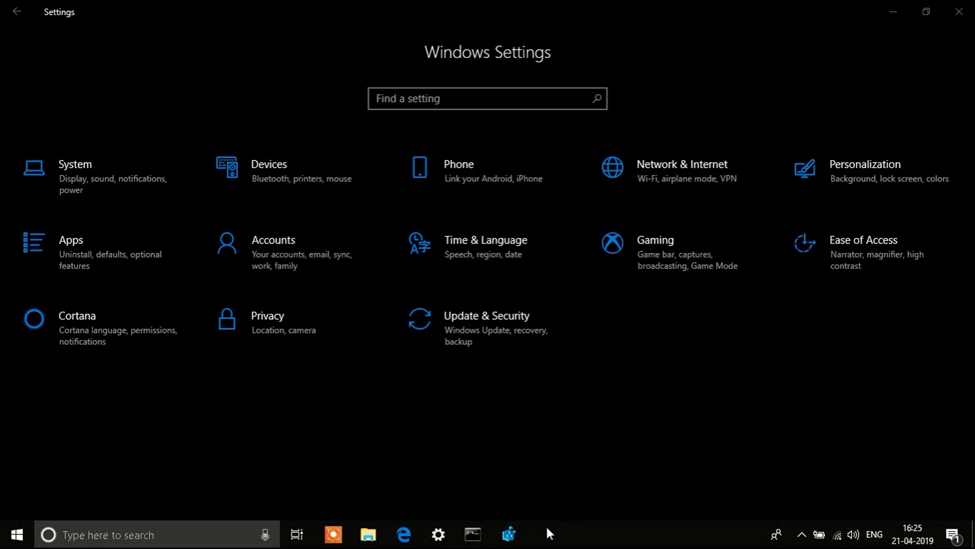
- Expand HKEY_CLASSES_ROOT and select the .vbs key, showing its VBSFile (Default) value
{"action": "left_click", "coordinate": [509, 534]}
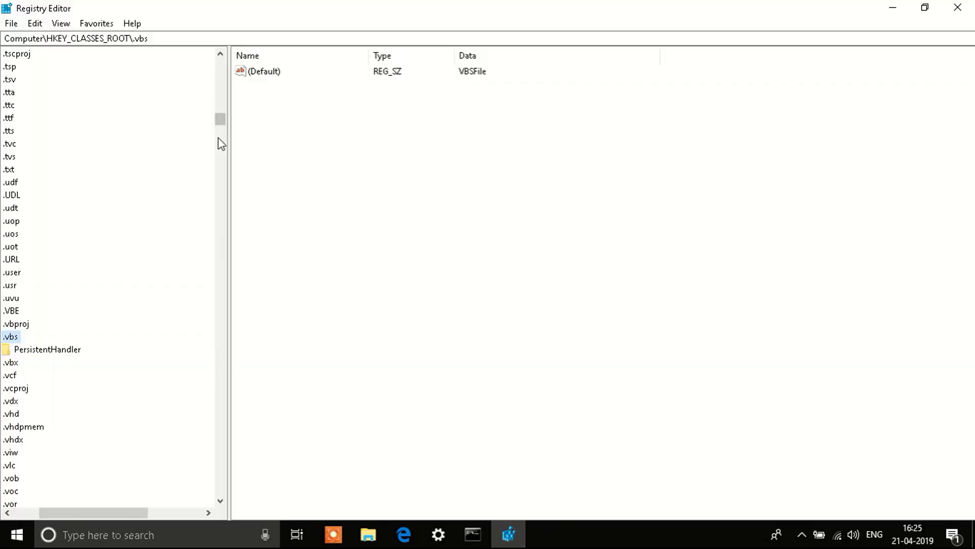
{"action": "left_click_drag", "start_coordinate": [85, 511], "coordinate": [8, 513]}
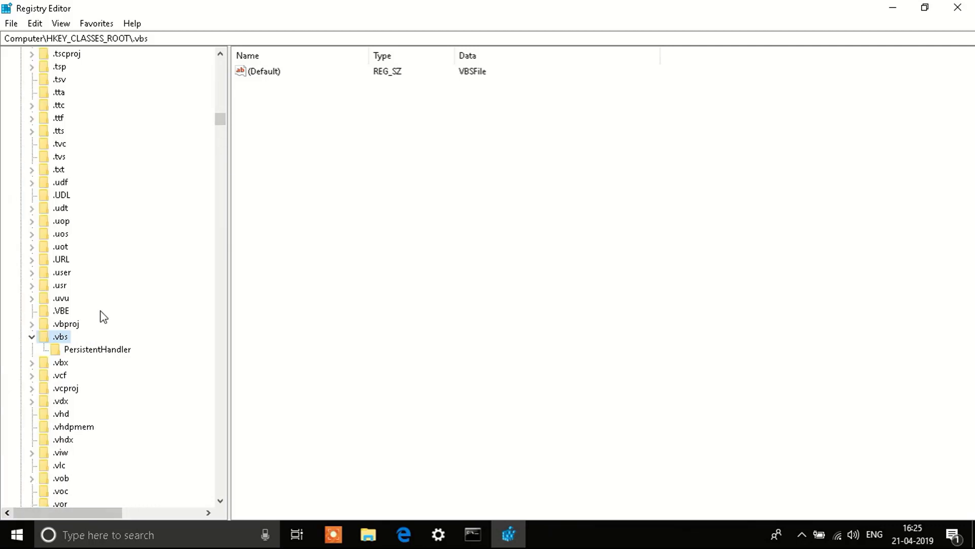
{"action": "left_click_drag", "start_coordinate": [218, 119], "coordinate": [220, 56]}
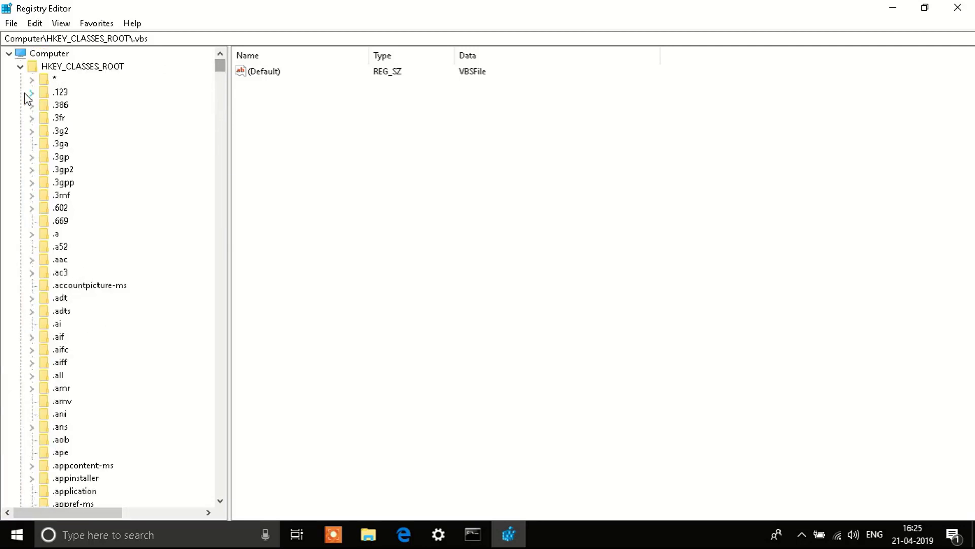
{"action": "left_click", "coordinate": [20, 66]}
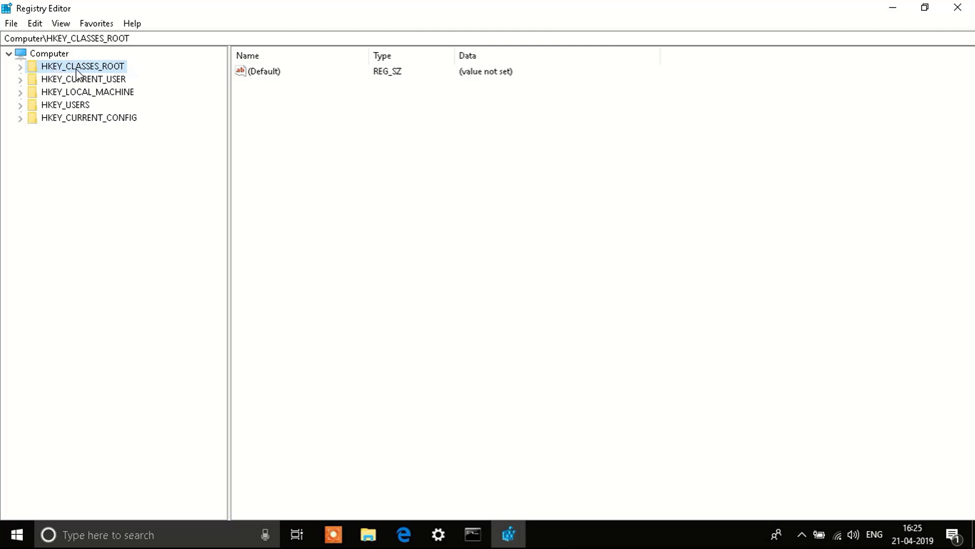
{"action": "left_click", "coordinate": [20, 68]}
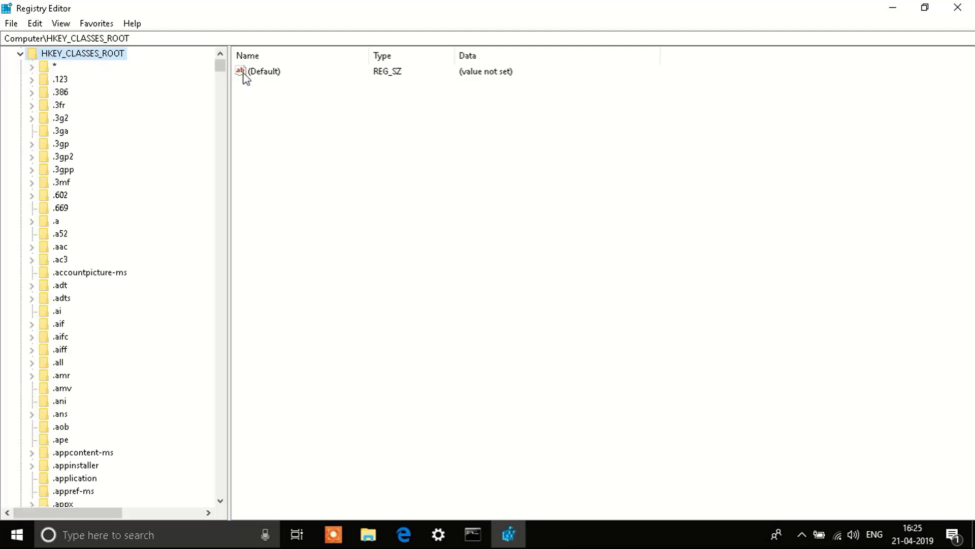
{"action": "left_click_drag", "start_coordinate": [222, 66], "coordinate": [220, 122]}
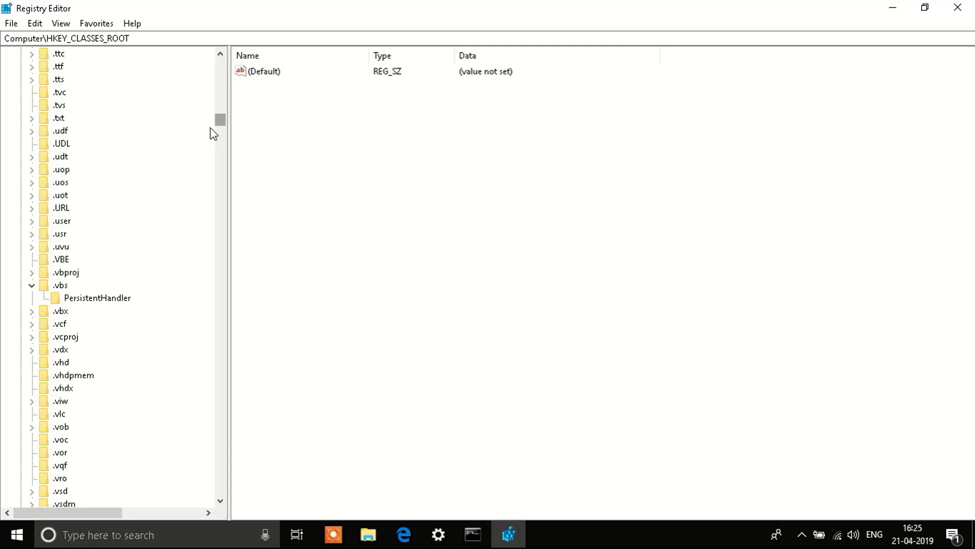
{"action": "left_click", "coordinate": [61, 286]}
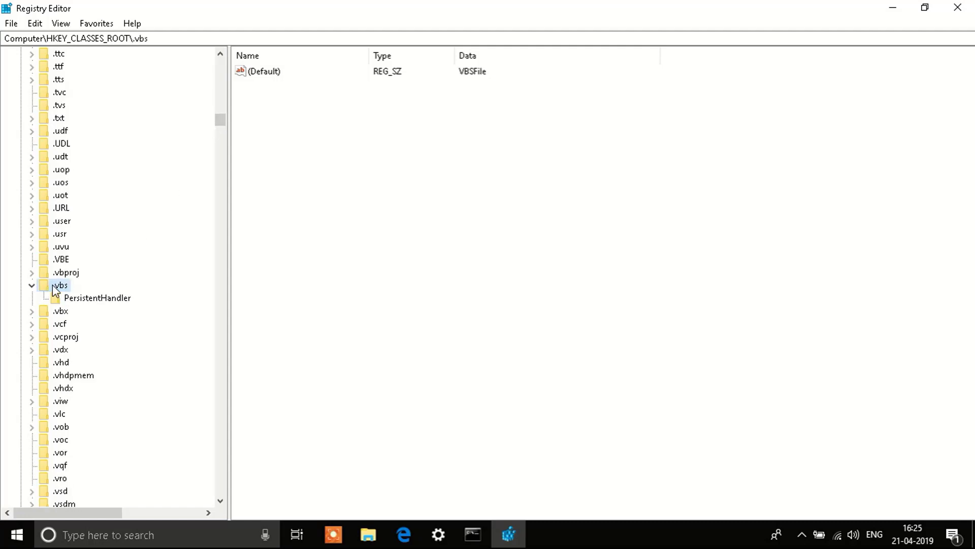
- Replace the .vbs (Default) value data with pasted VBSFile and confirm with OK
{"action": "double_click", "coordinate": [258, 74]}
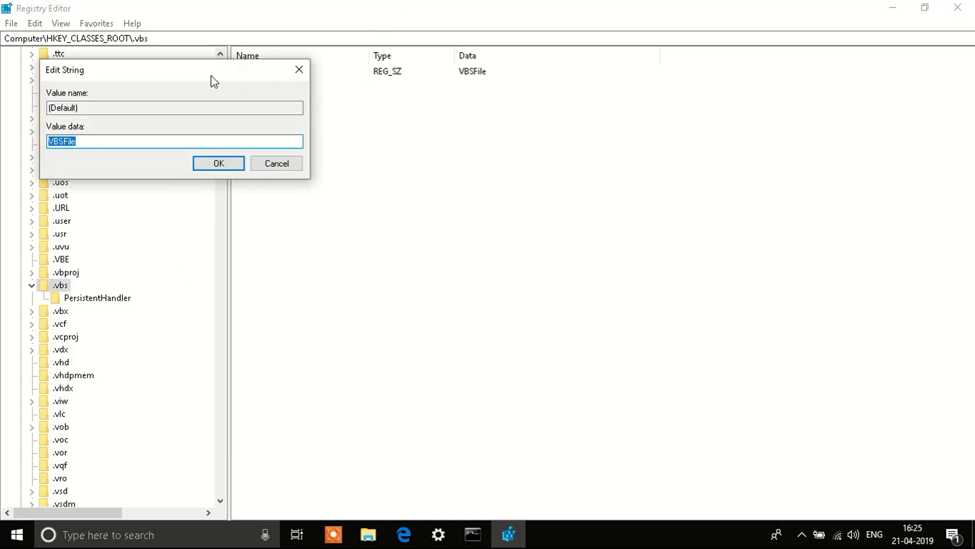
{"action": "left_click_drag", "start_coordinate": [183, 68], "coordinate": [439, 181]}
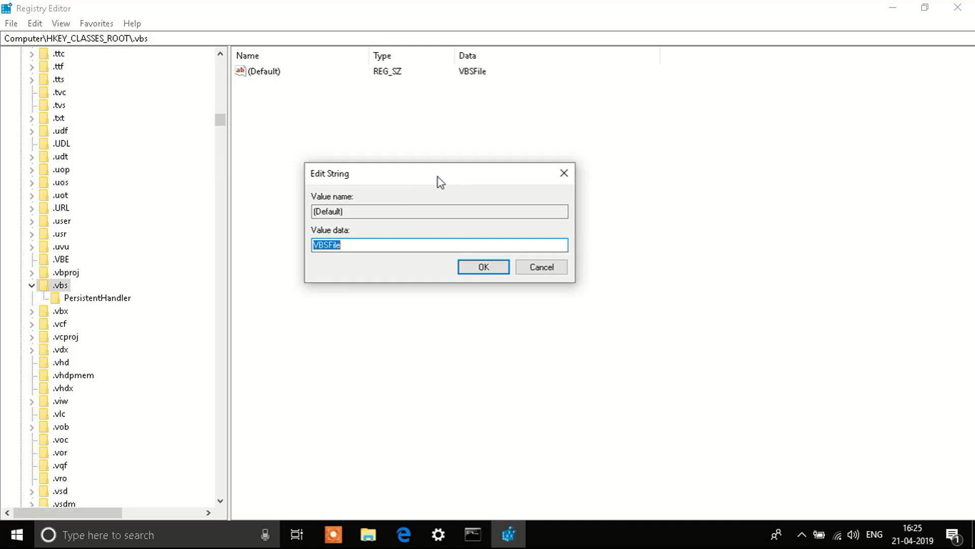
{"action": "left_click", "coordinate": [374, 244]}
{"action": "left_click_drag", "start_coordinate": [354, 245], "coordinate": [261, 251]}
{"action": "key", "text": "ctrl+c"}
{"action": "key", "text": "BackSpace"}
{"action": "key", "text": "ctrl+v"}
{"action": "left_click", "coordinate": [468, 267]}
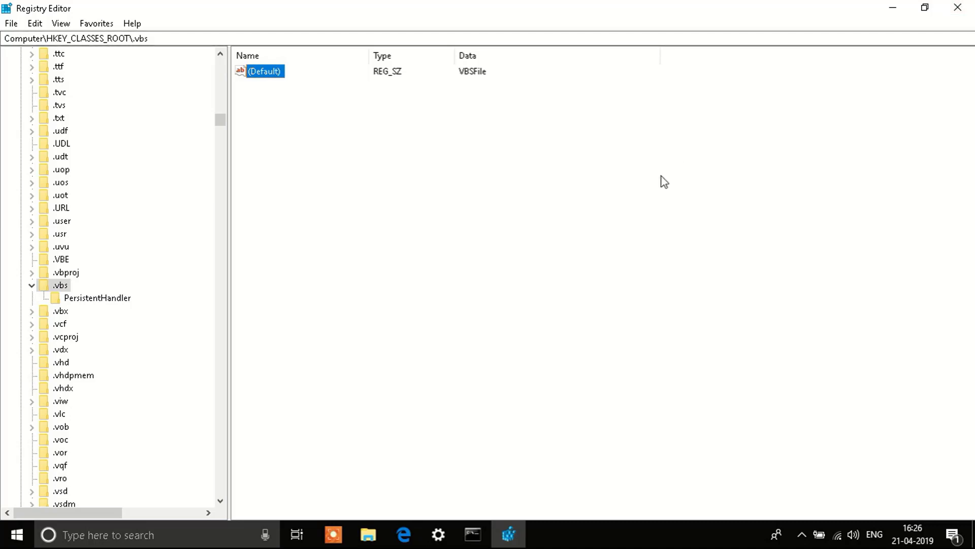
- Open Windows Security from the tray and start a Quick scan under Virus & threat protection
{"action": "left_click", "coordinate": [712, 405]}
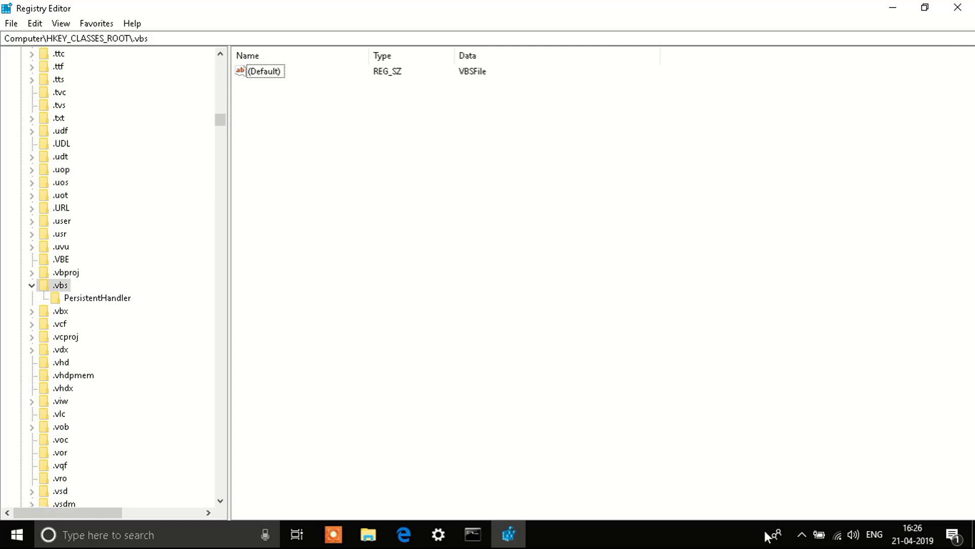
{"action": "left_click", "coordinate": [802, 534]}
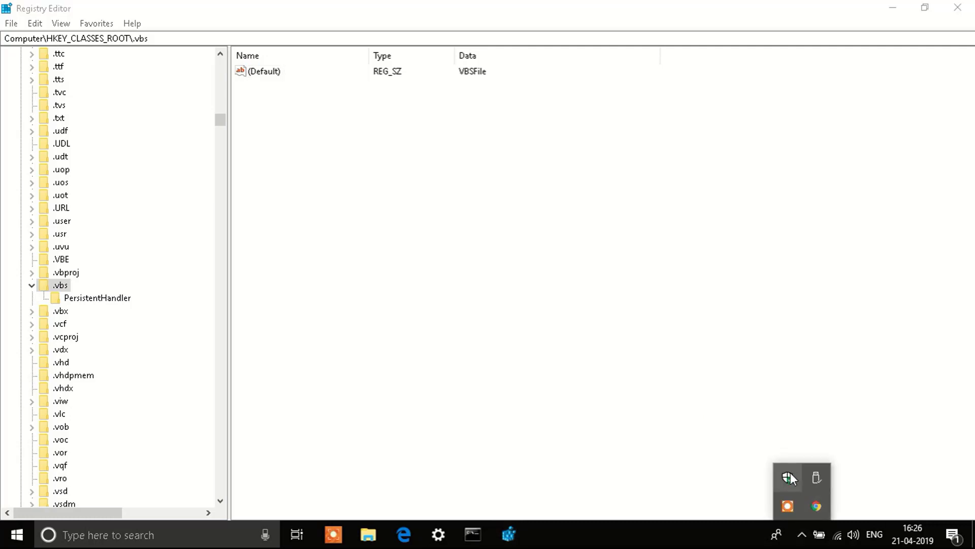
{"action": "left_click", "coordinate": [791, 473]}
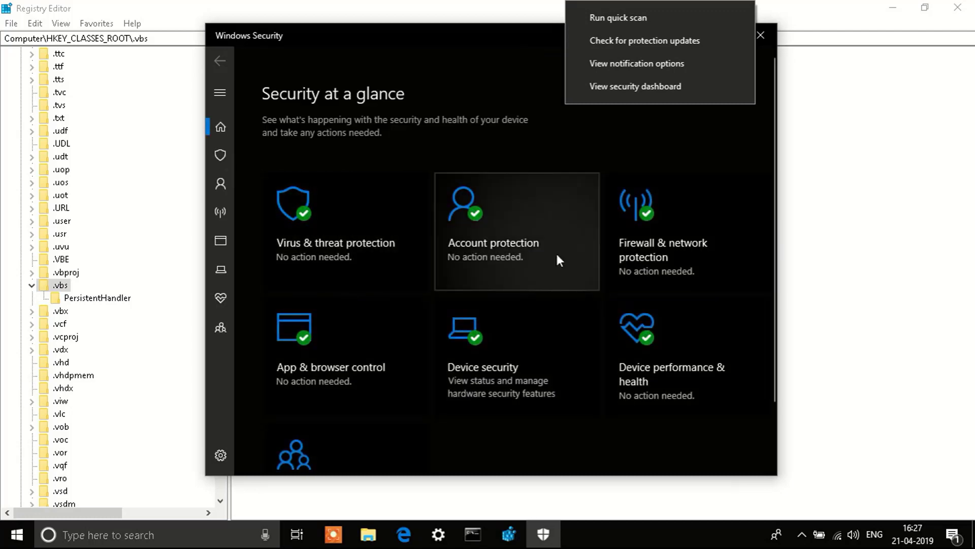
{"action": "left_click", "coordinate": [220, 155]}
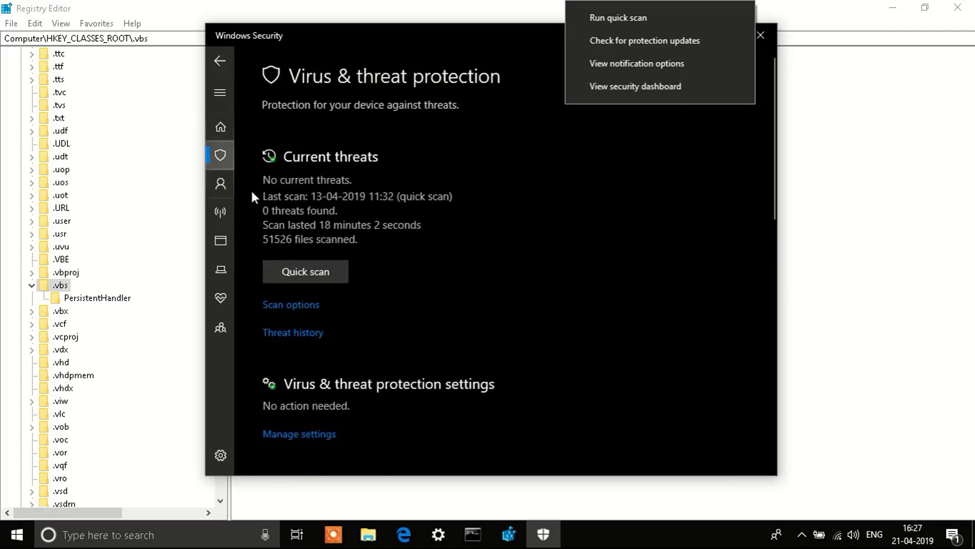
{"action": "left_click", "coordinate": [299, 273]}
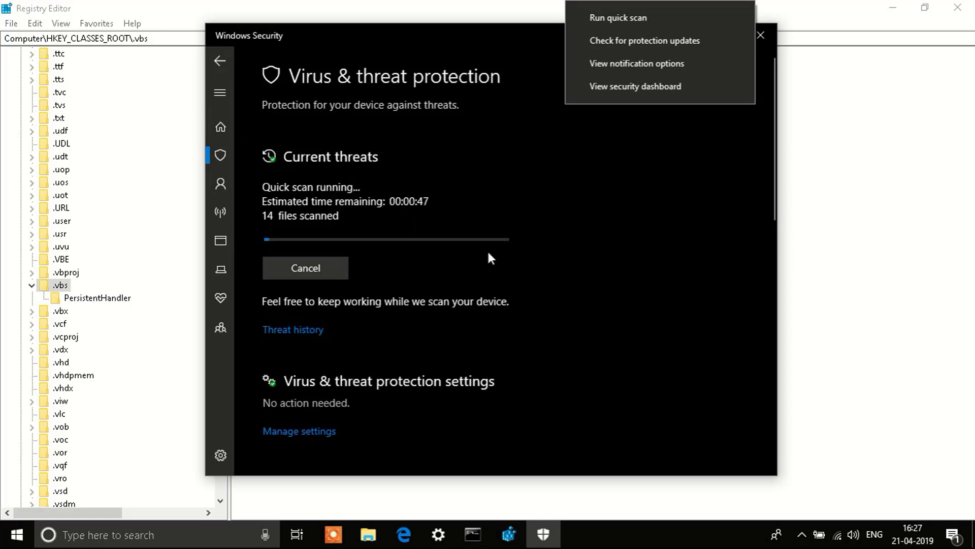